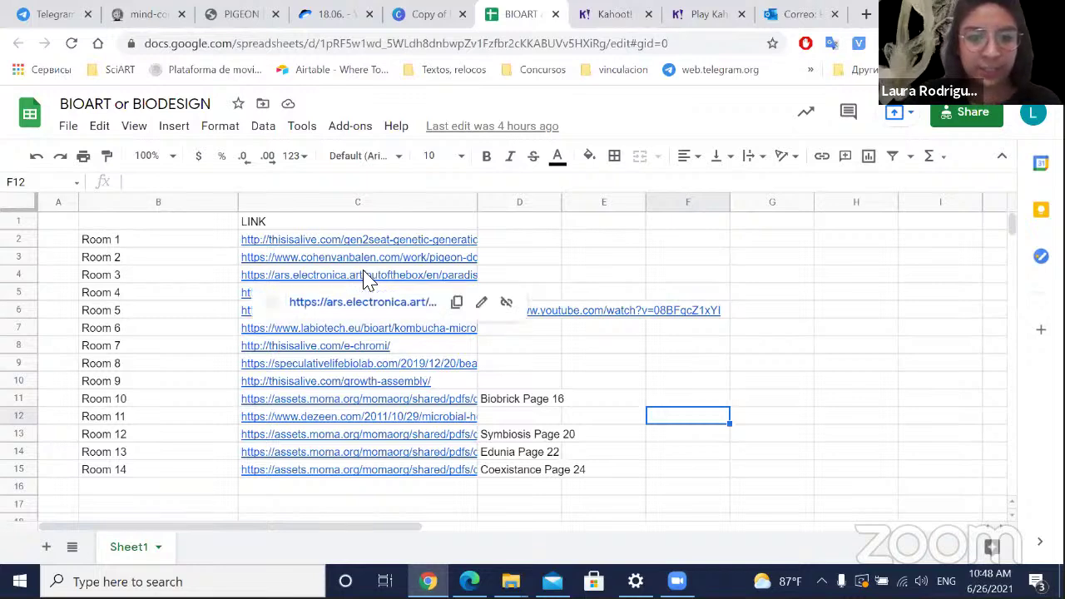
Step: Replace the Room 1 label in cell B2 with two participants' first names, each followed by a slash
{"action": "scroll", "coordinate": [364, 278], "scroll_direction": "down", "scroll_amount": 1}
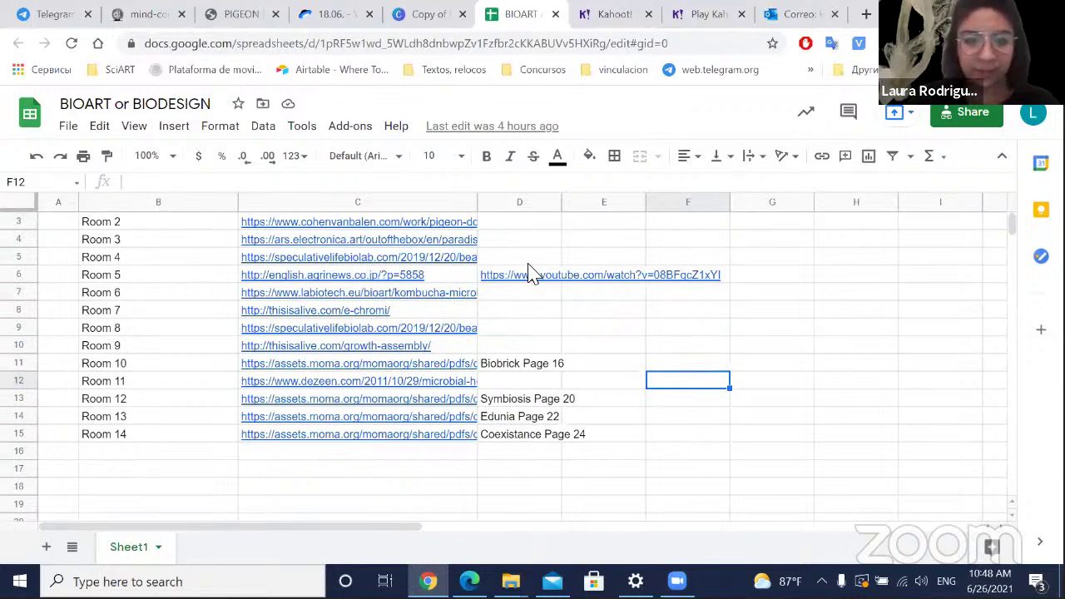
{"action": "scroll", "coordinate": [533, 275], "scroll_direction": "up", "scroll_amount": 1}
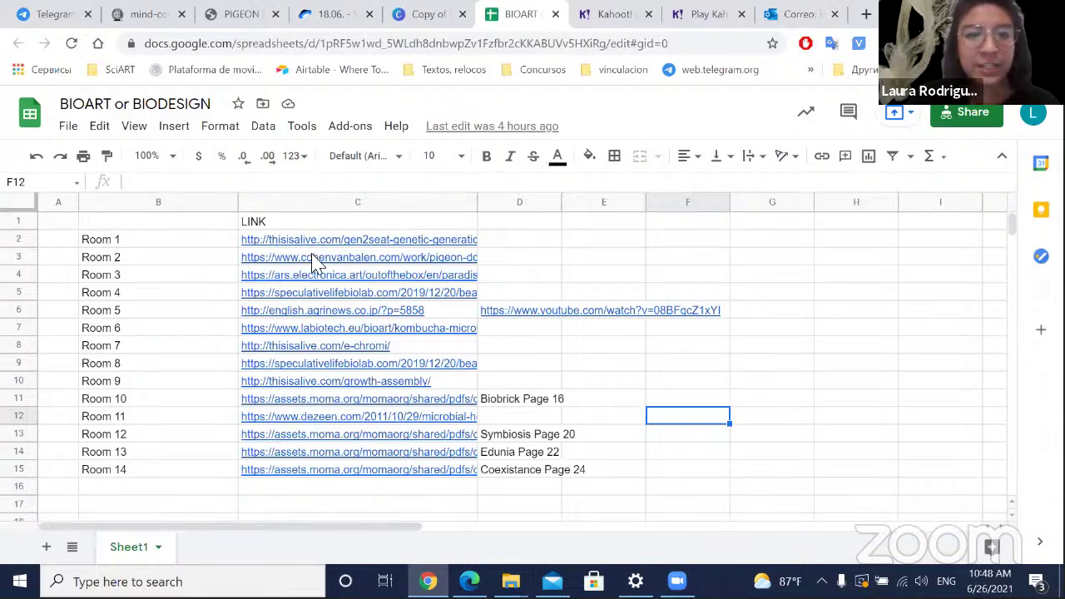
{"action": "left_click", "coordinate": [119, 244]}
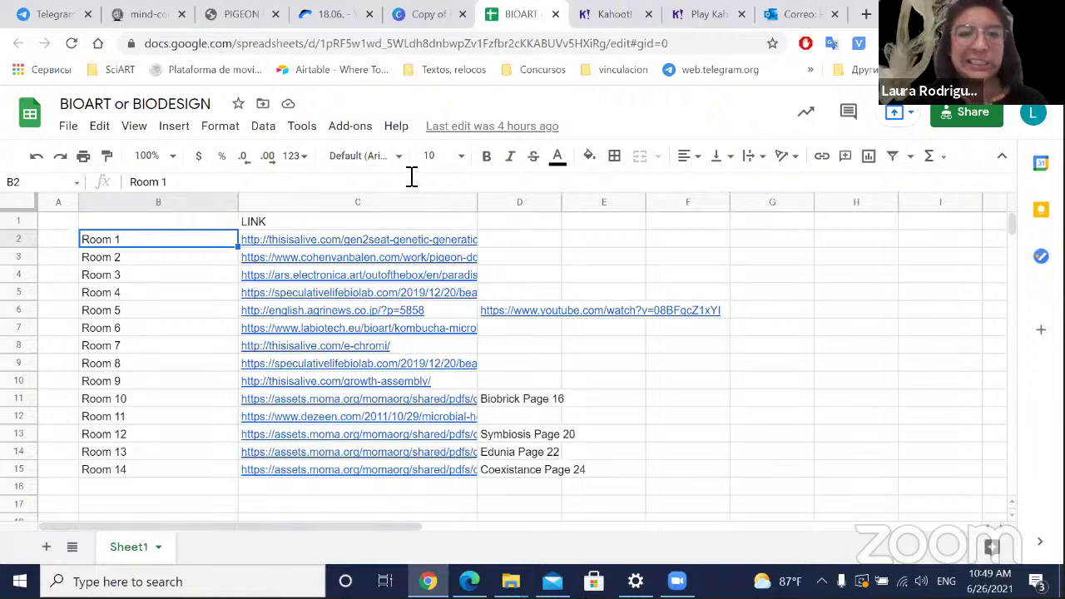
{"action": "triple_click", "coordinate": [146, 241]}
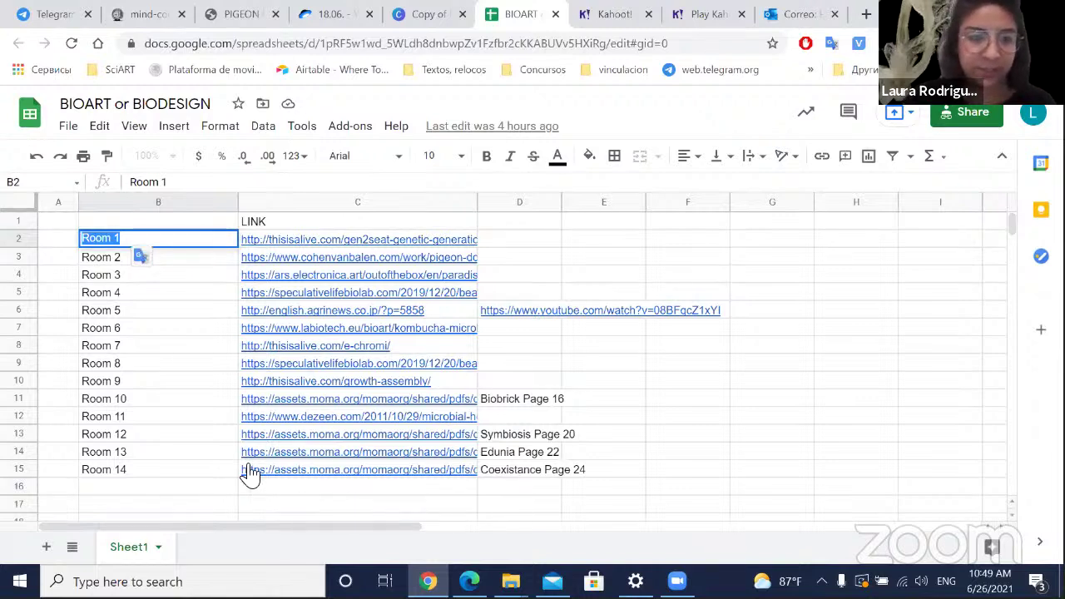
{"action": "type", "text": "A"}
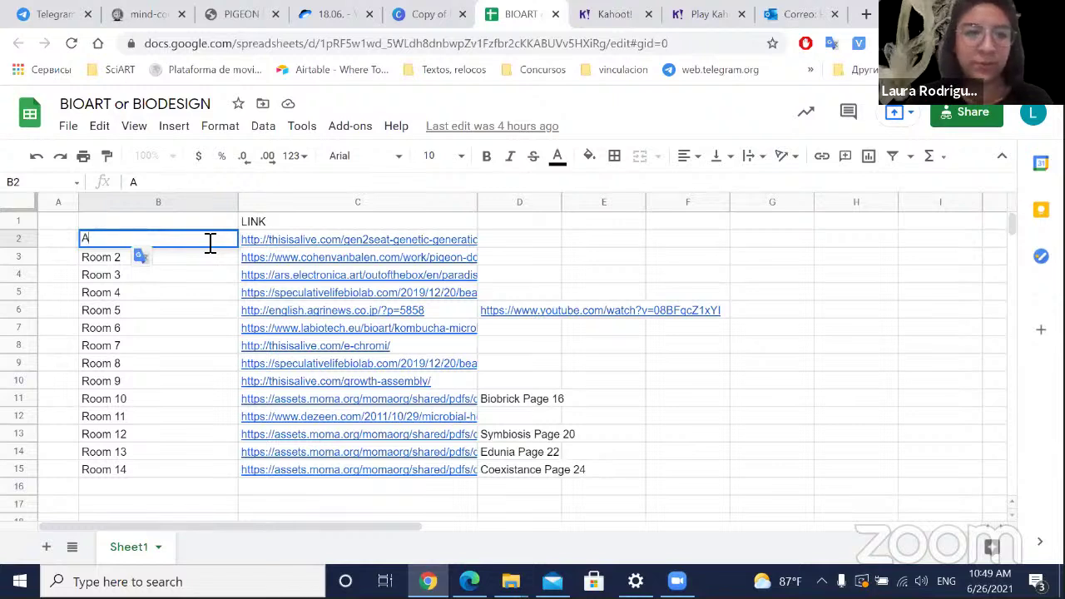
{"action": "type", "text": "lena"}
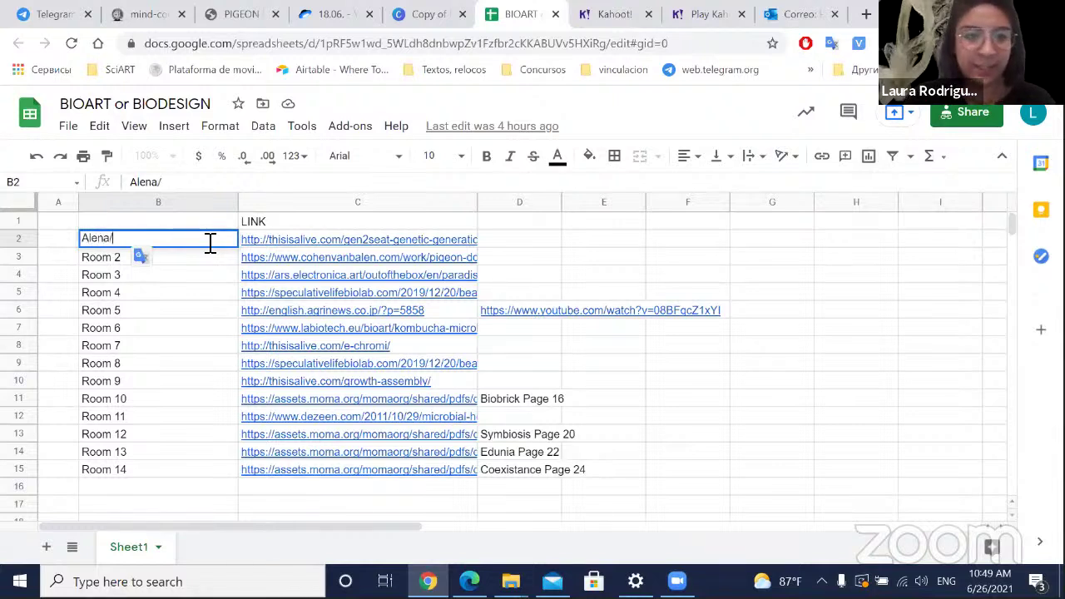
{"action": "type", "text": "/ Henry/"}
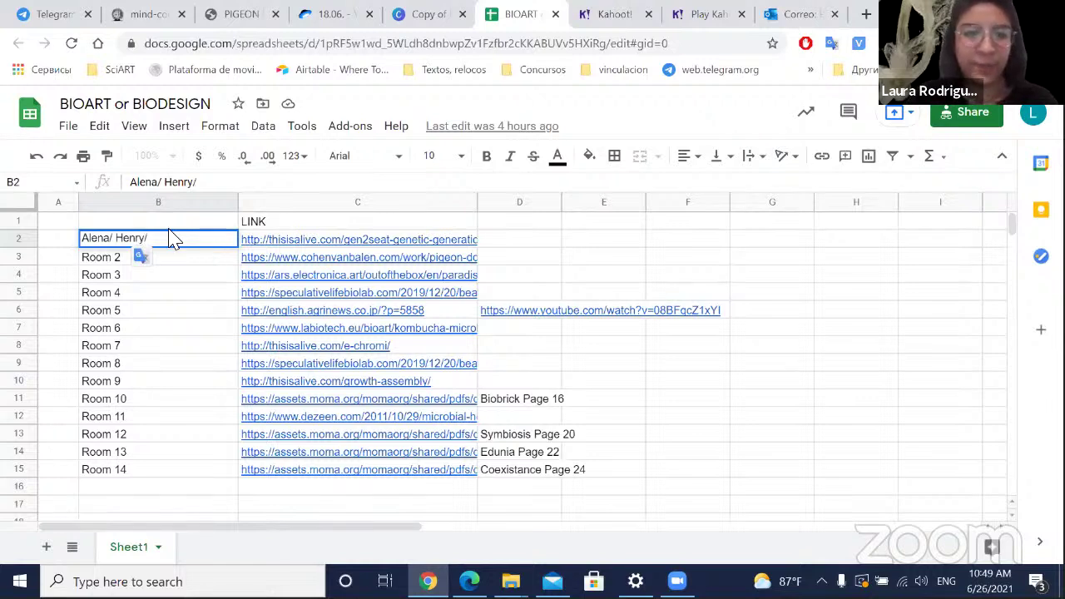
Step: Clear the contents of cell B2
{"action": "left_click", "coordinate": [143, 221]}
{"action": "left_click", "coordinate": [162, 249], "text": "shift"}
{"action": "key", "text": "Delete"}
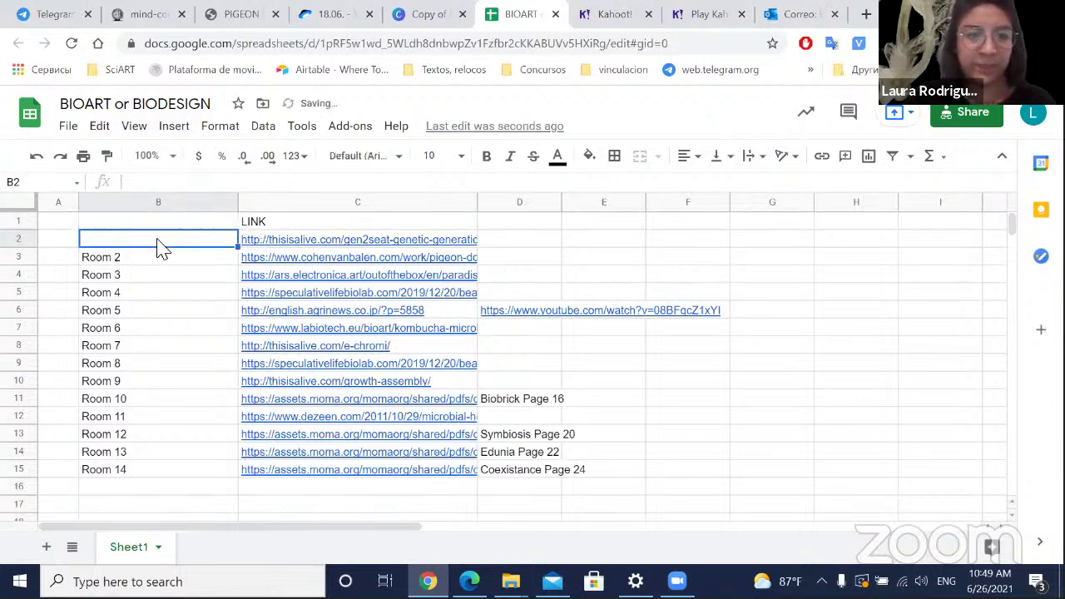
Step: Enter the heading "3 Persons" in cell B1, above the room column
{"action": "left_click", "coordinate": [146, 229]}
{"action": "type", "text": "P"}
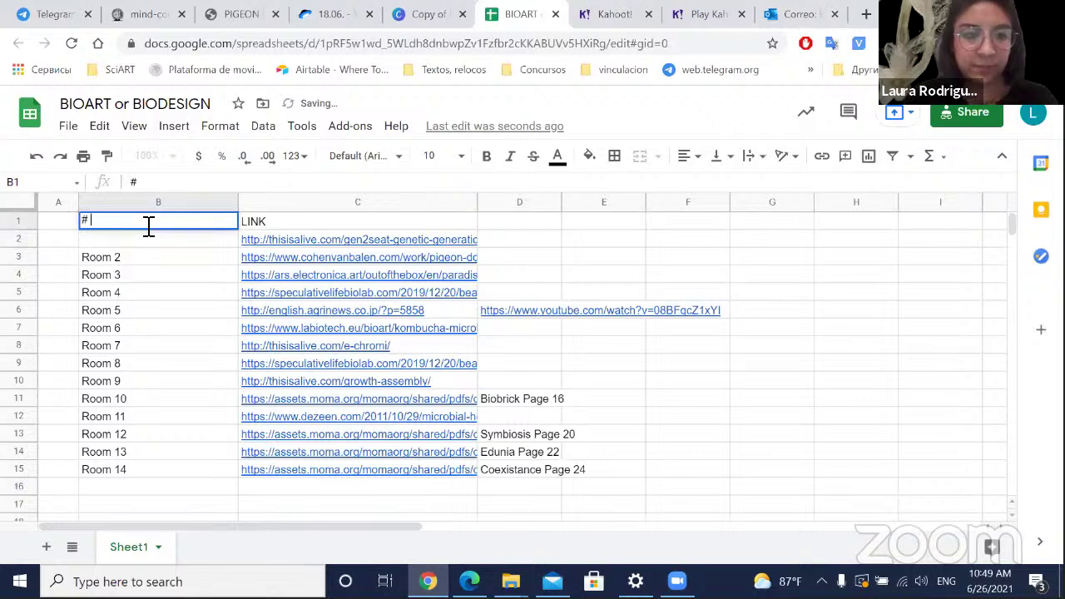
{"action": "key", "text": "BackSpace"}
{"action": "type", "text": "3 Persons"}
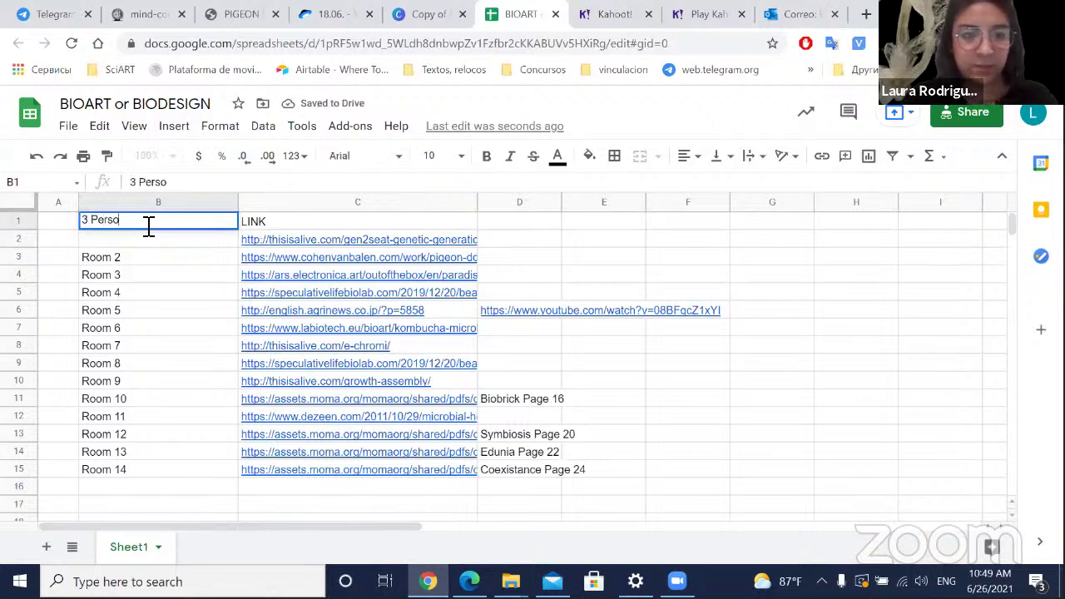
Step: Open the cohenvanbalen.com pigeon-dor link in cell C3 to view the project page, and return to the spreadsheet
{"action": "left_click", "coordinate": [301, 262]}
{"action": "left_click", "coordinate": [310, 288]}
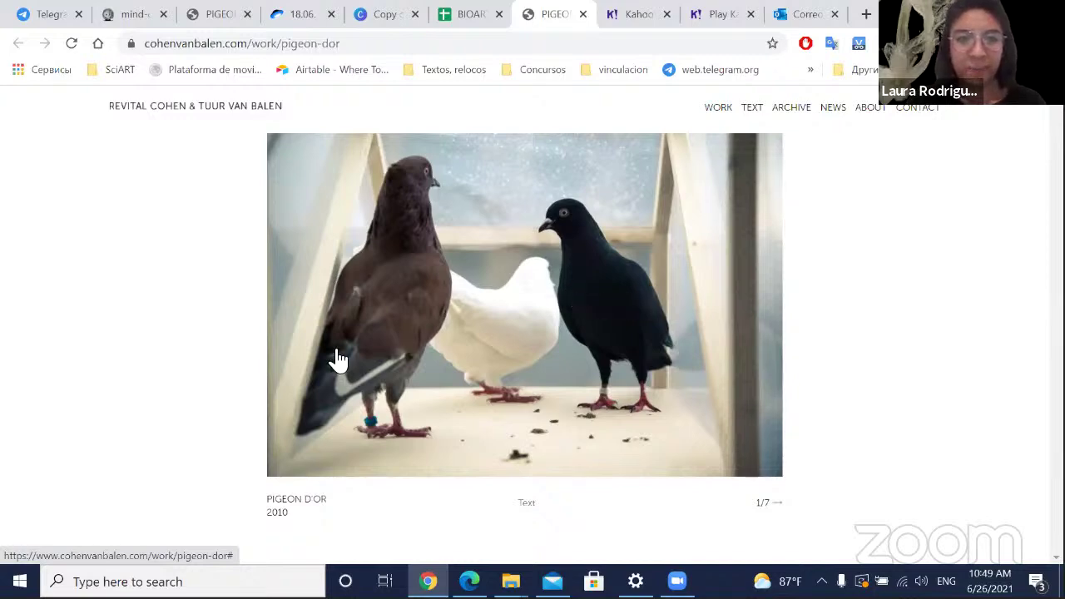
{"action": "key", "text": "ctrl+shift+Tab"}
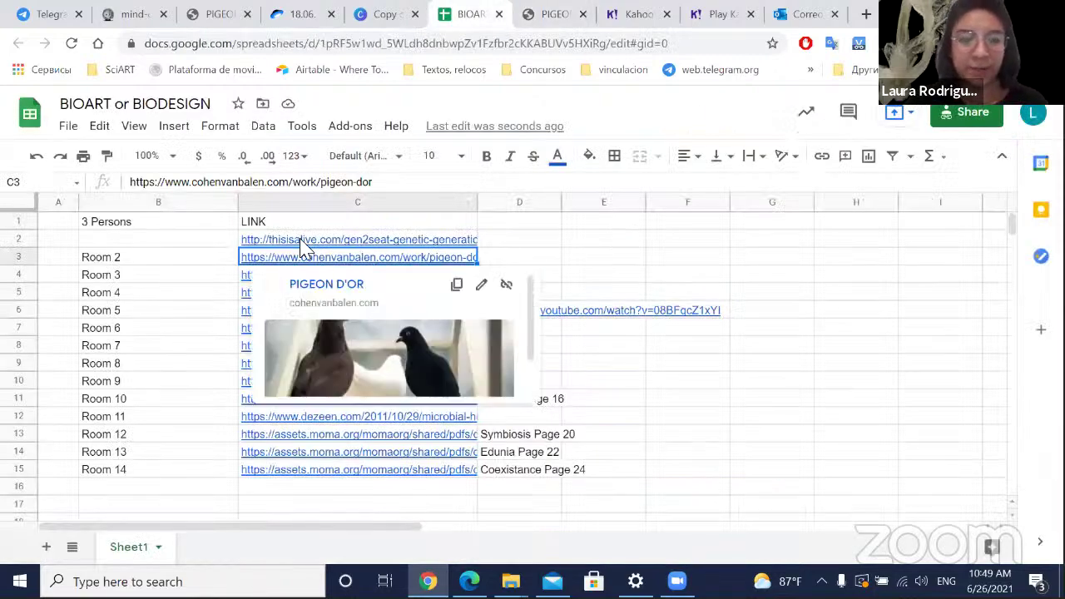
{"action": "left_click", "coordinate": [954, 115]}
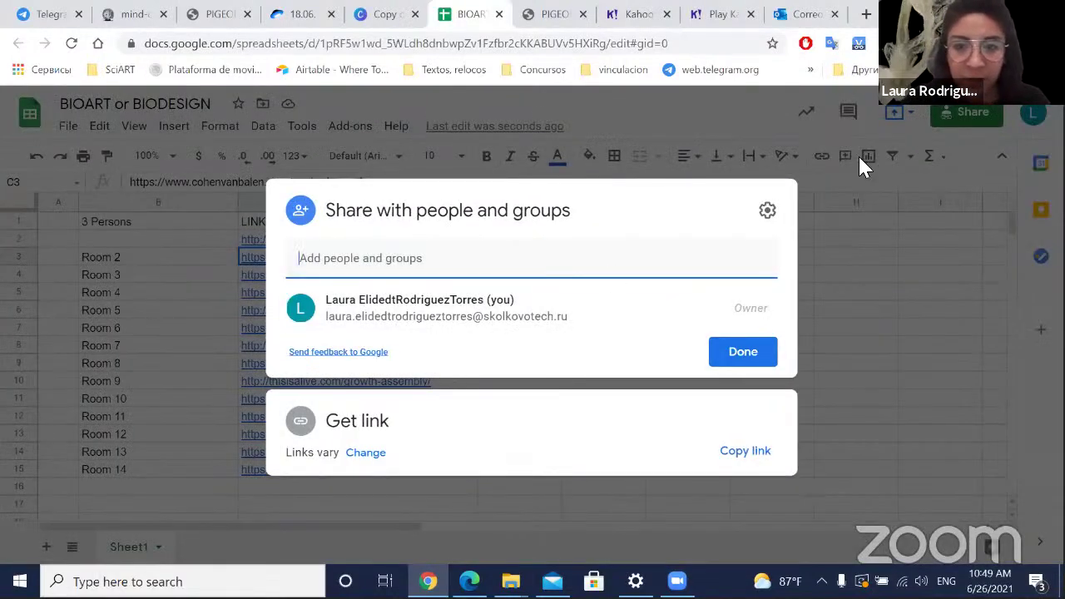
{"action": "left_click", "coordinate": [890, 278]}
{"action": "left_click", "coordinate": [946, 115]}
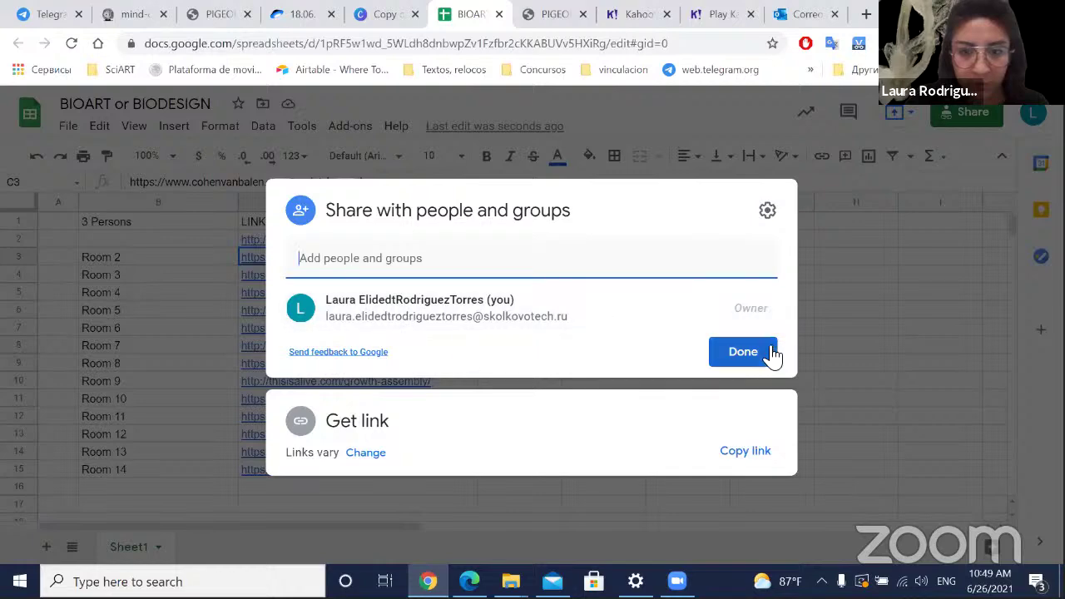
{"action": "left_click", "coordinate": [888, 291]}
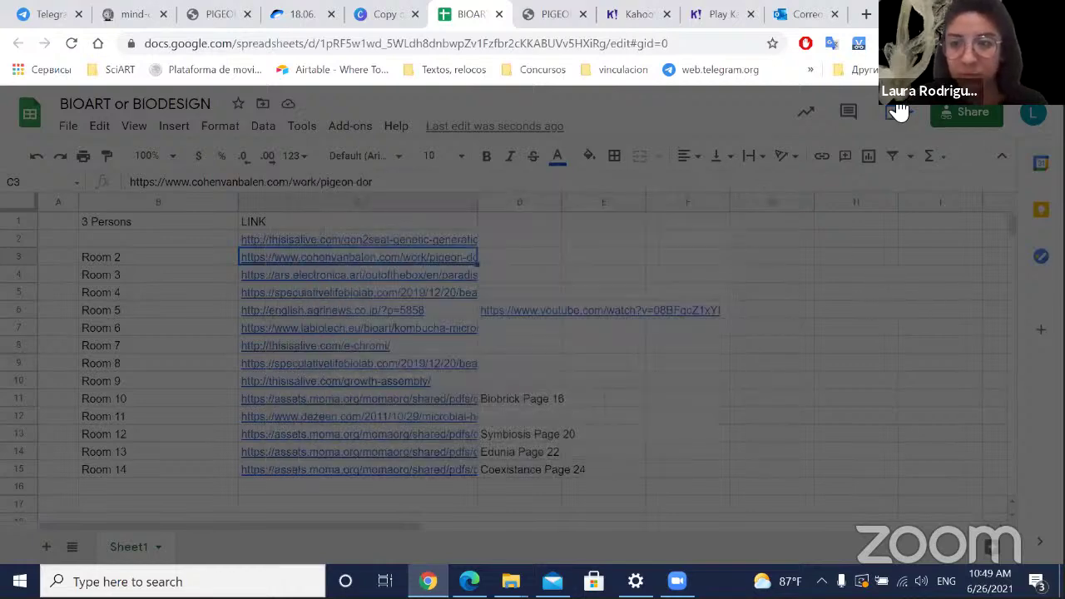
Step: Select the spreadsheet's full web address in the browser
{"action": "left_click", "coordinate": [733, 43]}
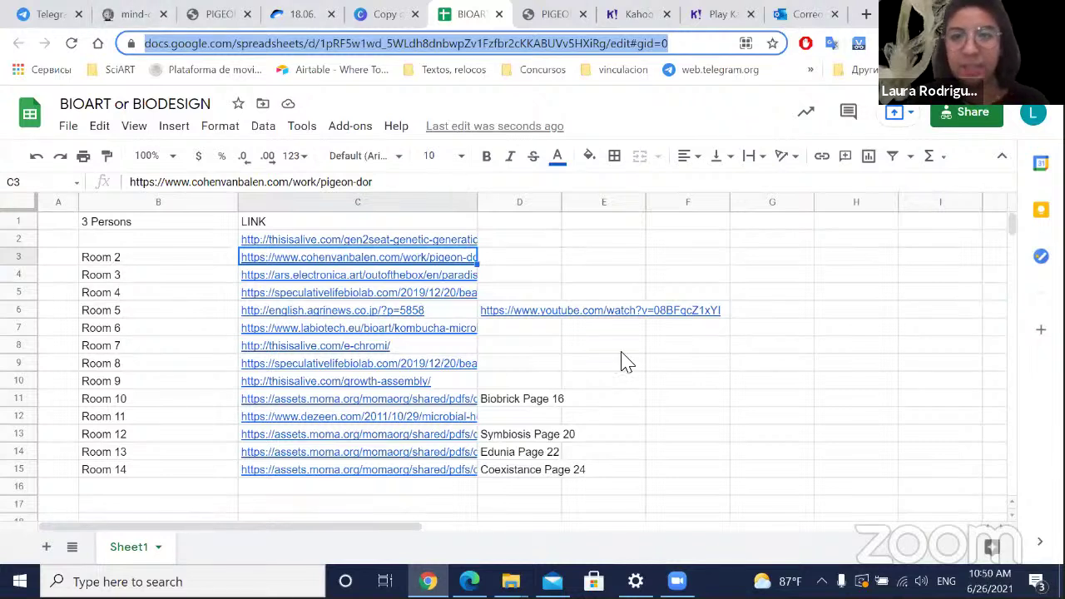
{"action": "left_click", "coordinate": [841, 541]}
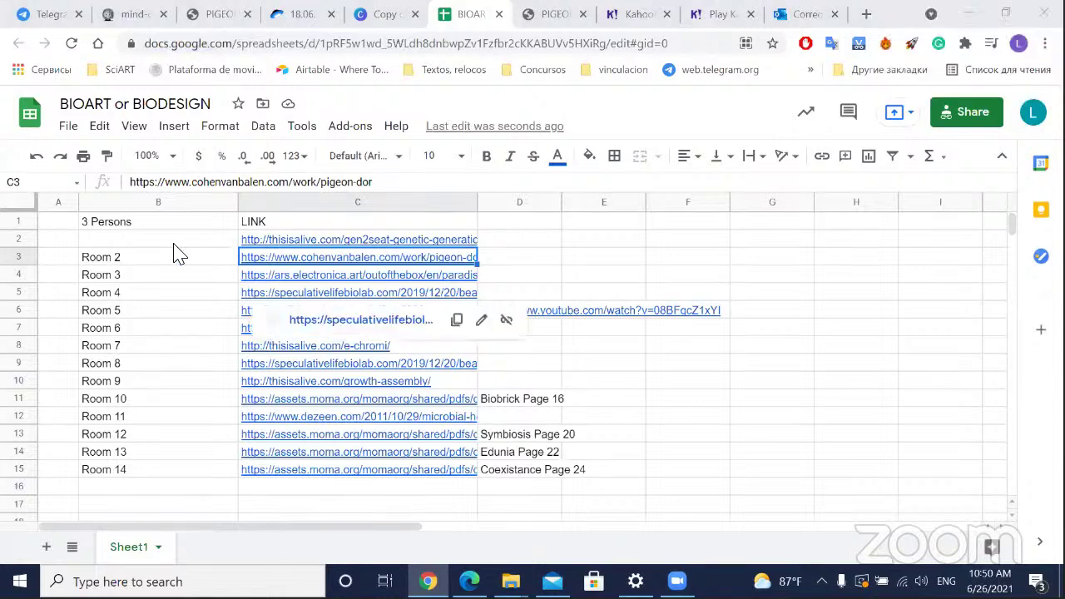
Step: Clear the Room 2 to Room 14 labels from cells B3 through B15
{"action": "left_click", "coordinate": [114, 262]}
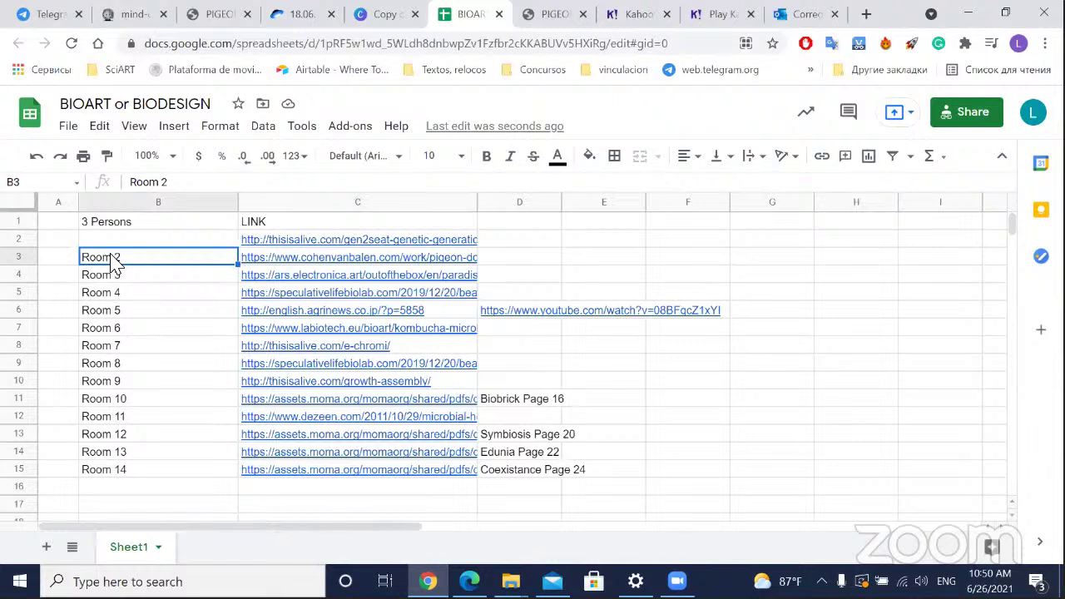
{"action": "key", "text": "Delete"}
{"action": "key", "text": "Down"}
{"action": "key", "text": "Delete"}
{"action": "key", "text": "Down"}
{"action": "key", "text": "Delete"}
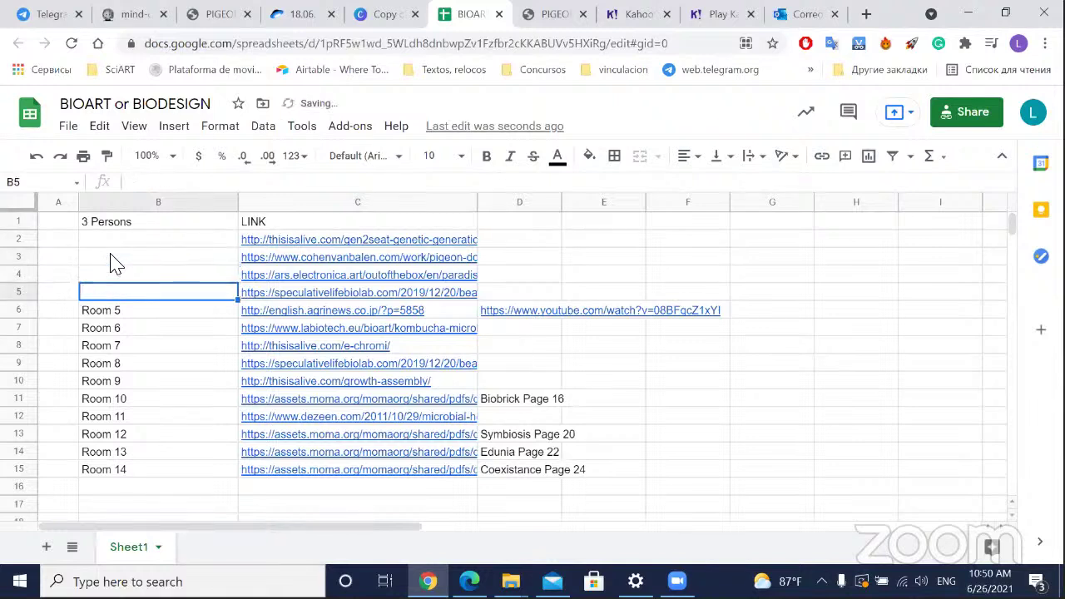
{"action": "key", "text": "Down"}
{"action": "key", "text": "Delete"}
{"action": "key", "text": "Down"}
{"action": "key", "text": "Delete"}
{"action": "key", "text": "Down"}
{"action": "key", "text": "Delete"}
{"action": "key", "text": "Down"}
{"action": "key", "text": "Delete"}
{"action": "key", "text": "Down"}
{"action": "key", "text": "Delete"}
{"action": "key", "text": "Down"}
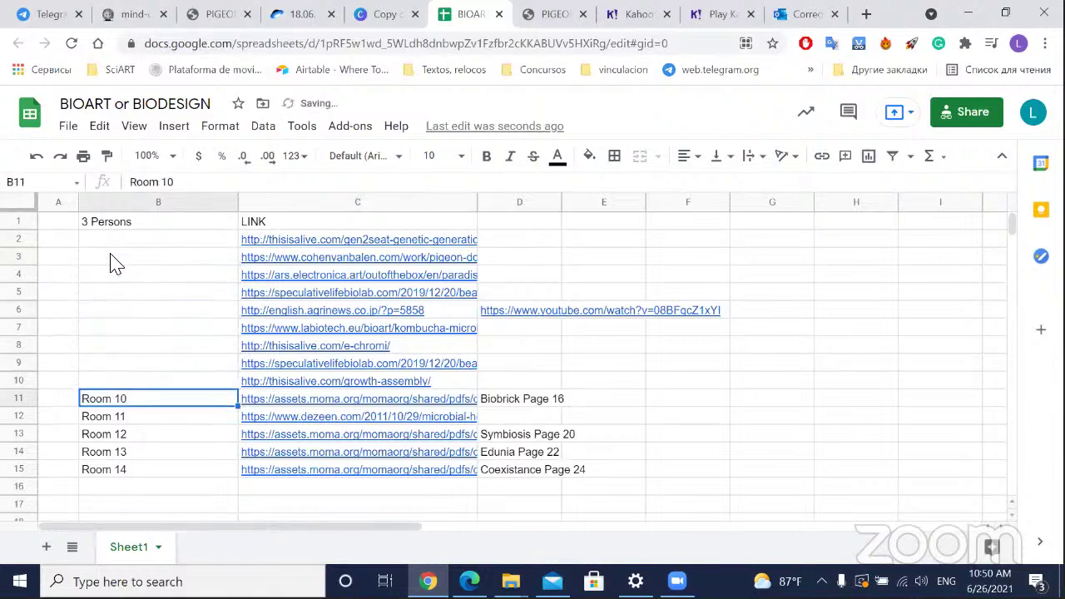
{"action": "key", "text": "Delete"}
{"action": "key", "text": "Down"}
{"action": "key", "text": "Delete"}
{"action": "key", "text": "Down"}
{"action": "key", "text": "Delete"}
{"action": "key", "text": "Down"}
{"action": "key", "text": "Delete"}
{"action": "key", "text": "Down"}
{"action": "key", "text": "Delete"}
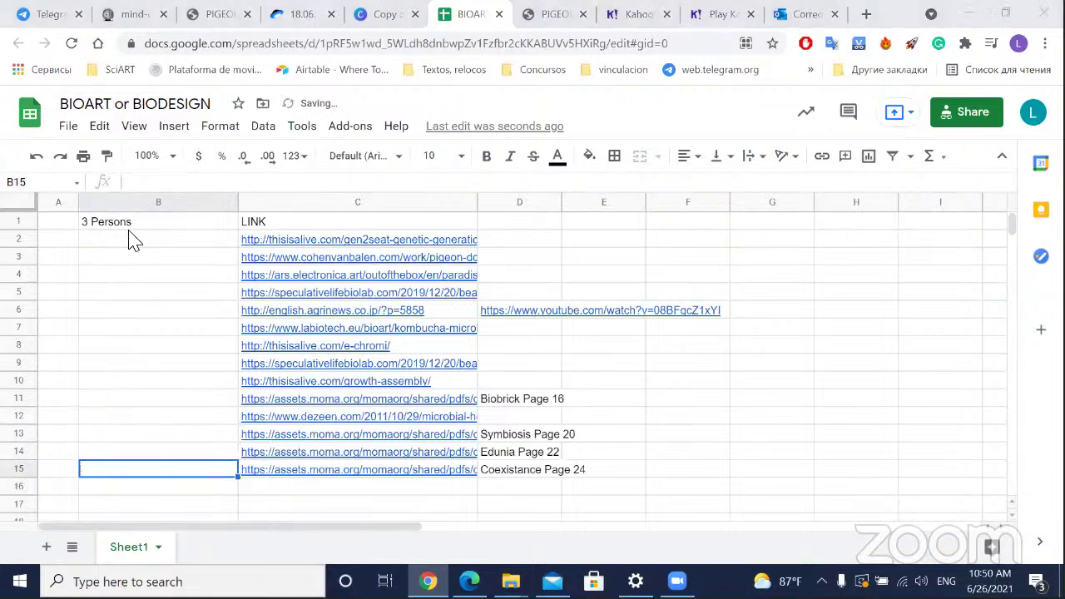
{"action": "key", "text": "super+s"}
{"action": "left_click", "coordinate": [721, 238]}
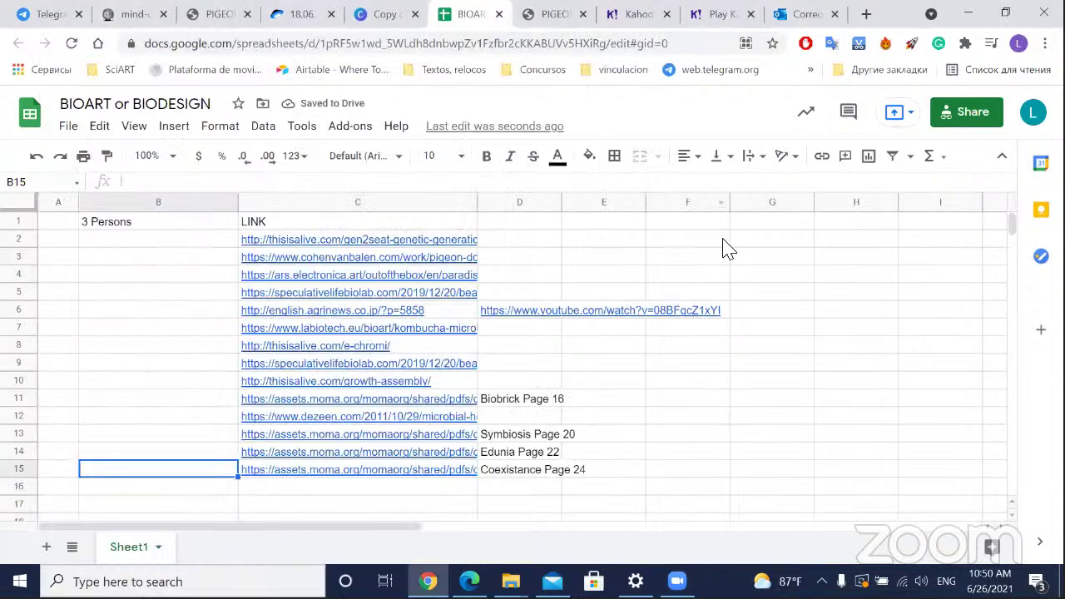
{"action": "left_click", "coordinate": [721, 238]}
{"action": "left_click", "coordinate": [133, 248]}
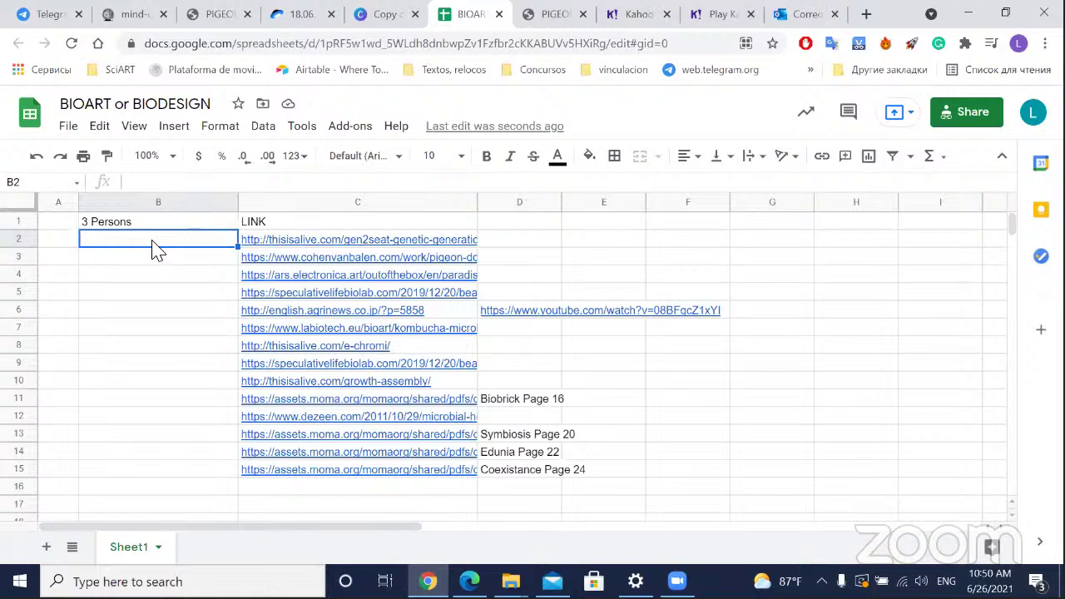
{"action": "type", "text": "h"}
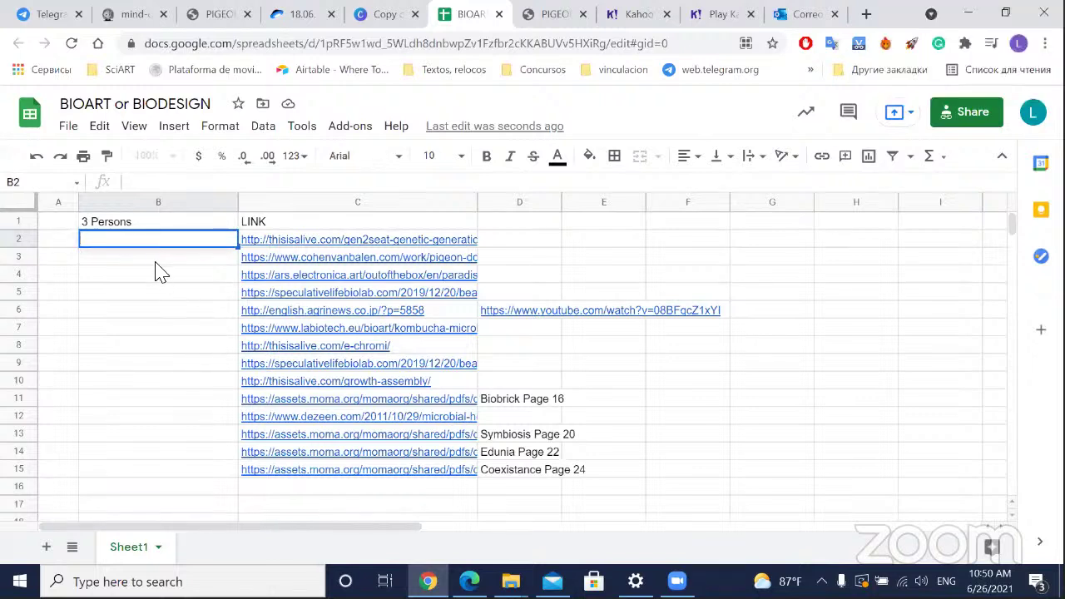
{"action": "left_click", "coordinate": [158, 300]}
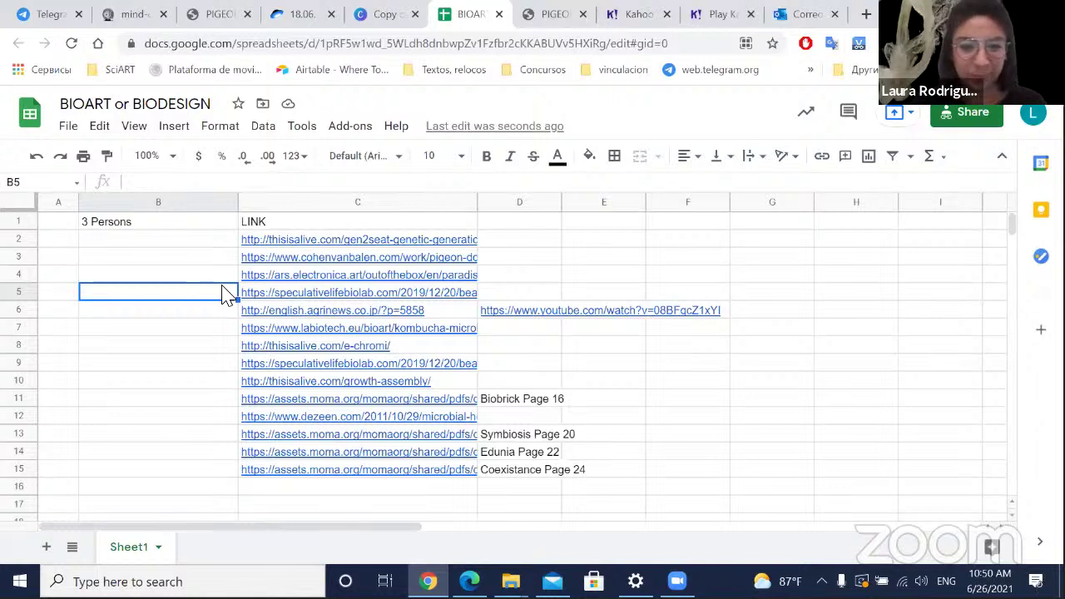
Step: Examine the rows of links and the names that participants enter beside them in column B
{"action": "left_click", "coordinate": [151, 240]}
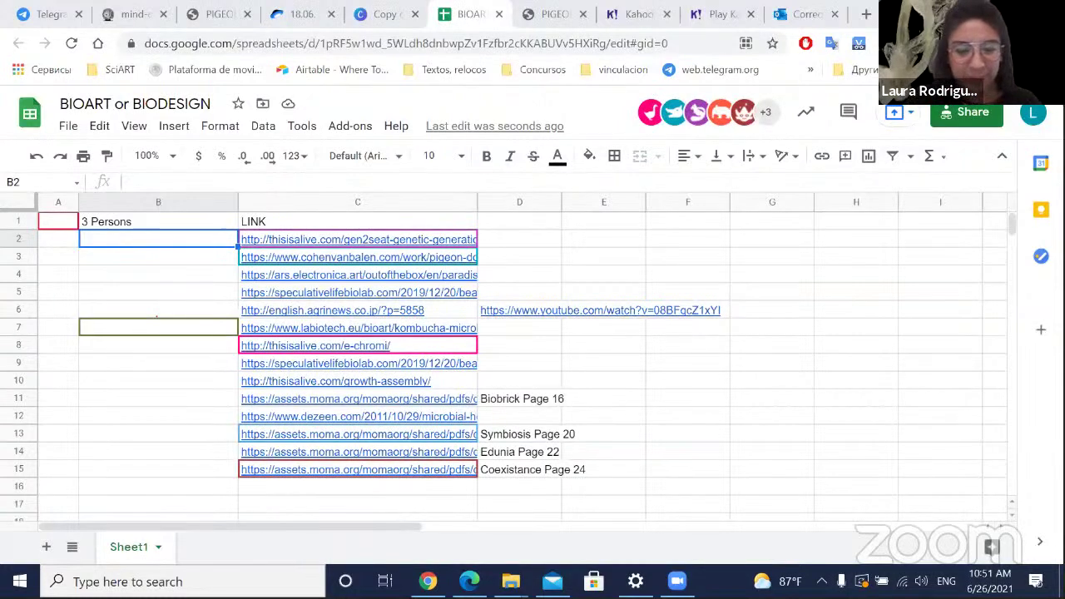
{"action": "scroll", "coordinate": [590, 361], "scroll_direction": "down", "scroll_amount": 2}
{"action": "scroll", "coordinate": [592, 362], "scroll_direction": "up", "scroll_amount": 2}
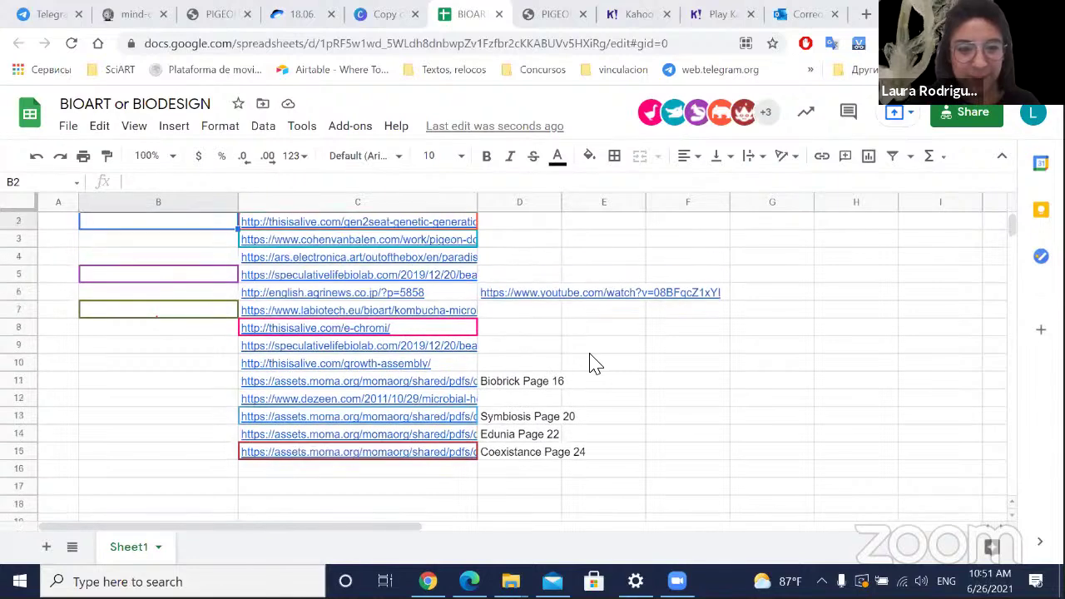
{"action": "scroll", "coordinate": [590, 362], "scroll_direction": "up", "scroll_amount": 1}
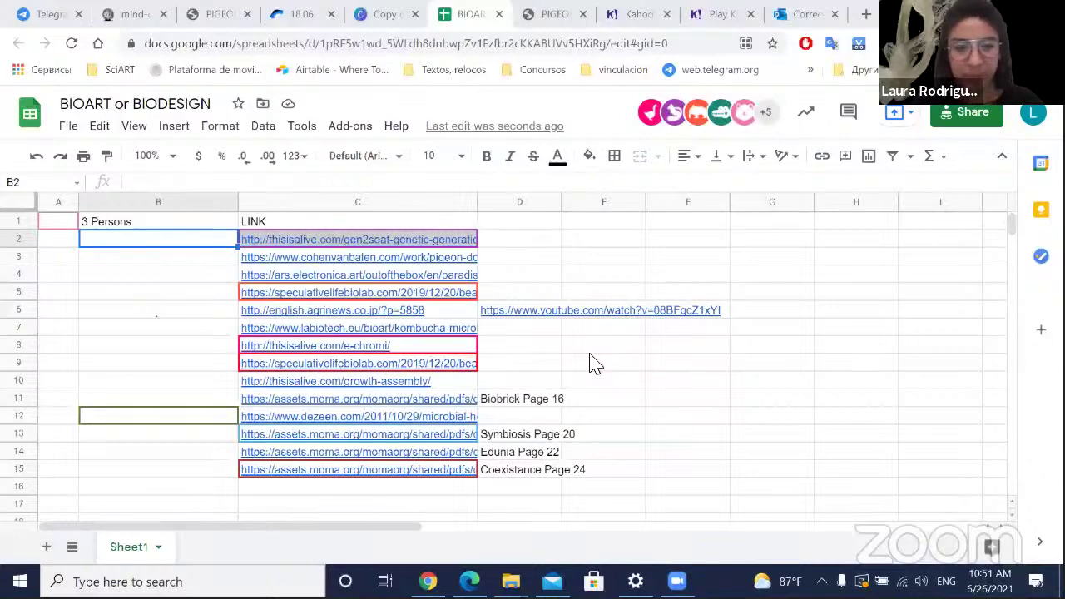
{"action": "scroll", "coordinate": [594, 362], "scroll_direction": "down", "scroll_amount": 3}
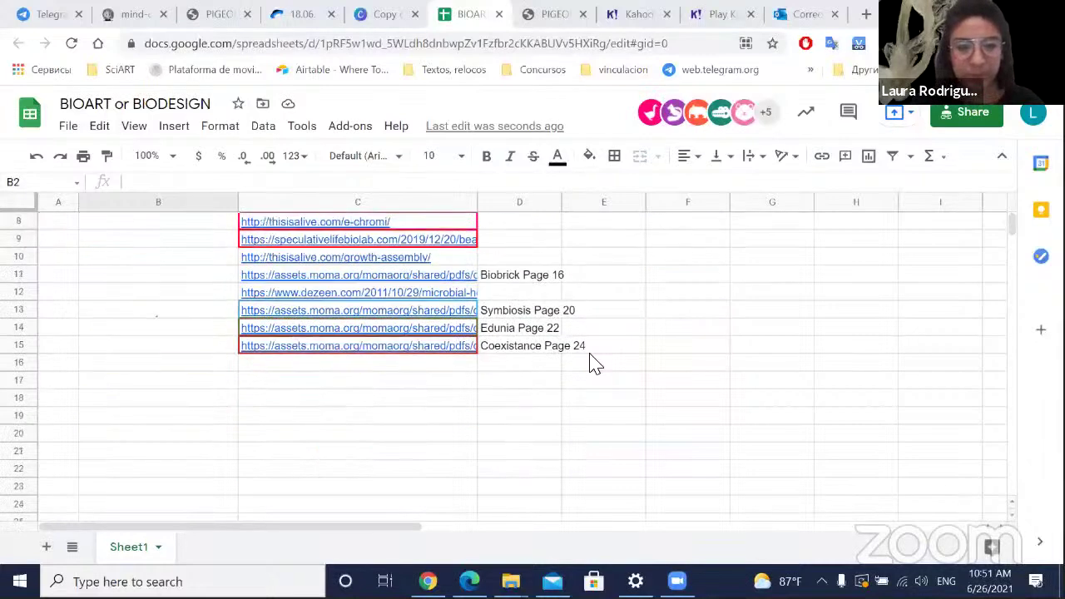
{"action": "scroll", "coordinate": [595, 362], "scroll_direction": "up", "scroll_amount": 3}
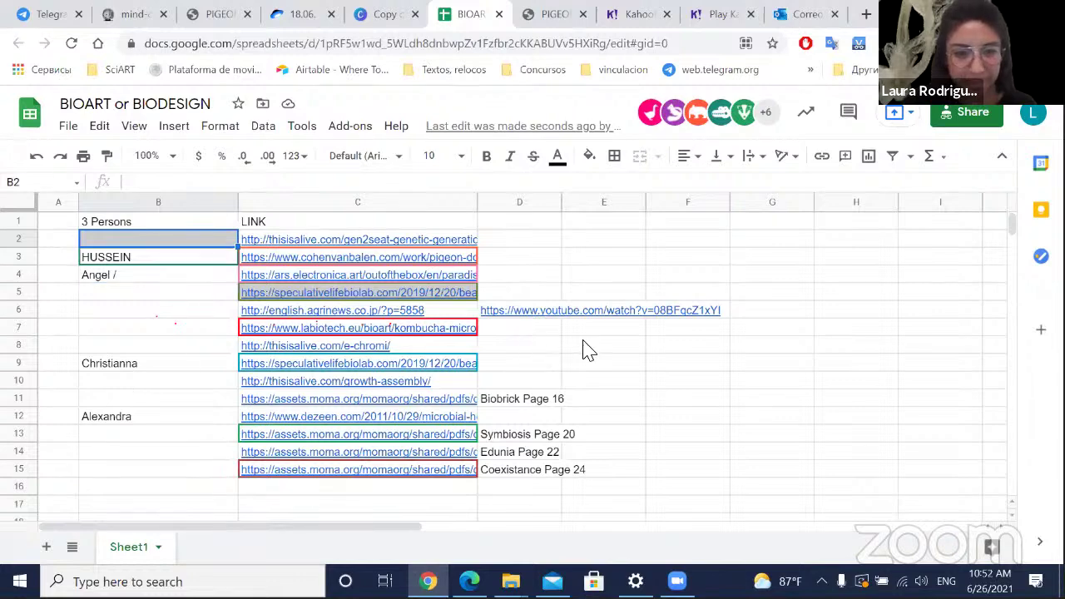
{"action": "scroll", "coordinate": [583, 350], "scroll_direction": "down", "scroll_amount": 1}
{"action": "scroll", "coordinate": [586, 350], "scroll_direction": "down", "scroll_amount": 1}
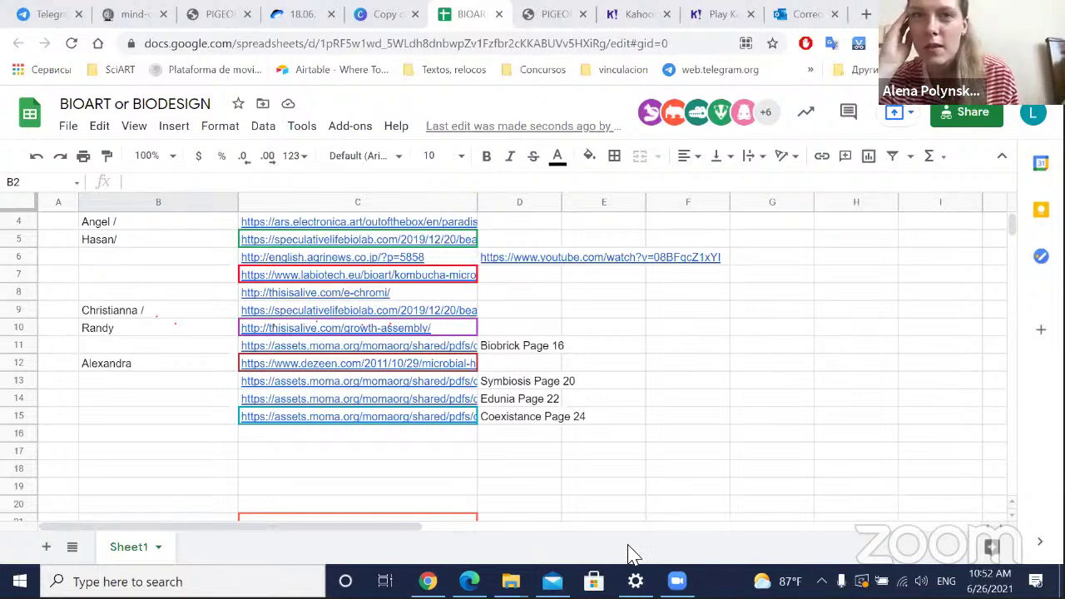
{"action": "scroll", "coordinate": [362, 309], "scroll_direction": "down", "scroll_amount": 2}
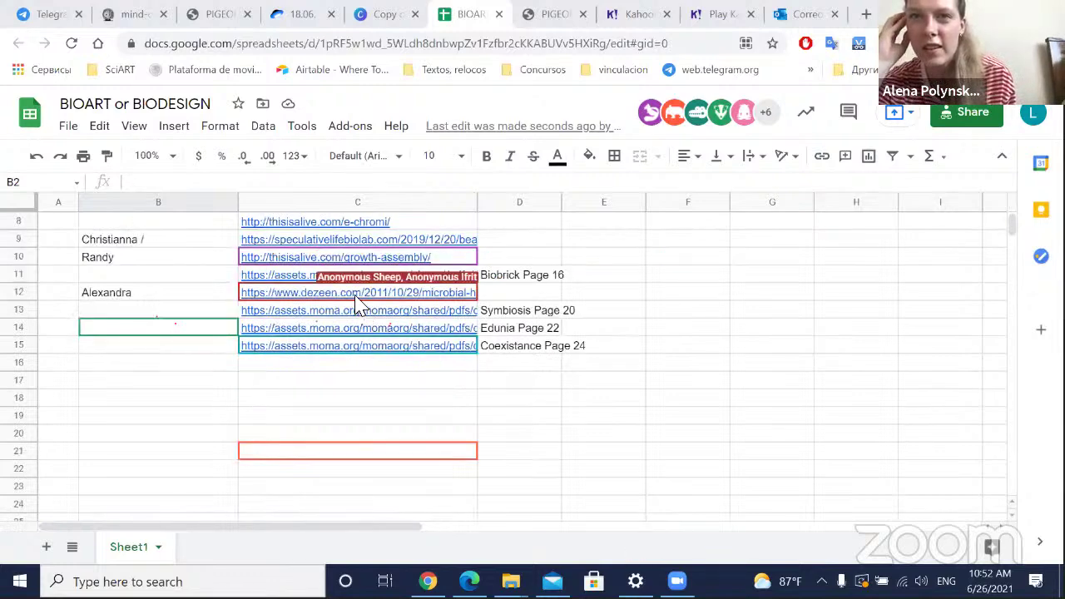
Step: Select the full text of the labiotech.eu kombucha link in cell C7, and leave it for cell E8
{"action": "left_click", "coordinate": [606, 293]}
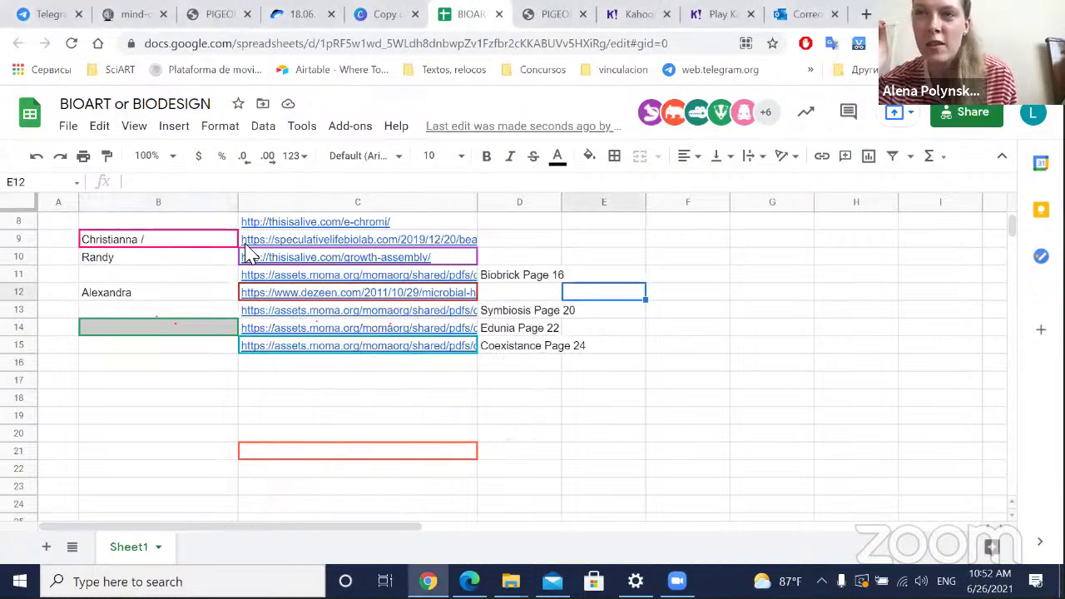
{"action": "scroll", "coordinate": [248, 256], "scroll_direction": "up", "scroll_amount": 1}
{"action": "left_click", "coordinate": [318, 261]}
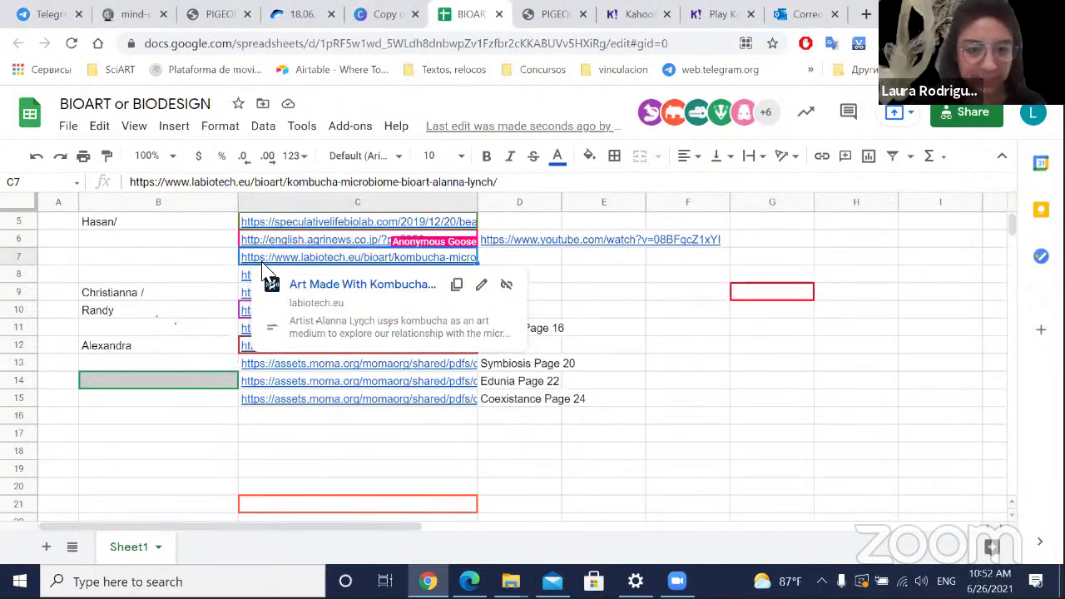
{"action": "left_click", "coordinate": [220, 187]}
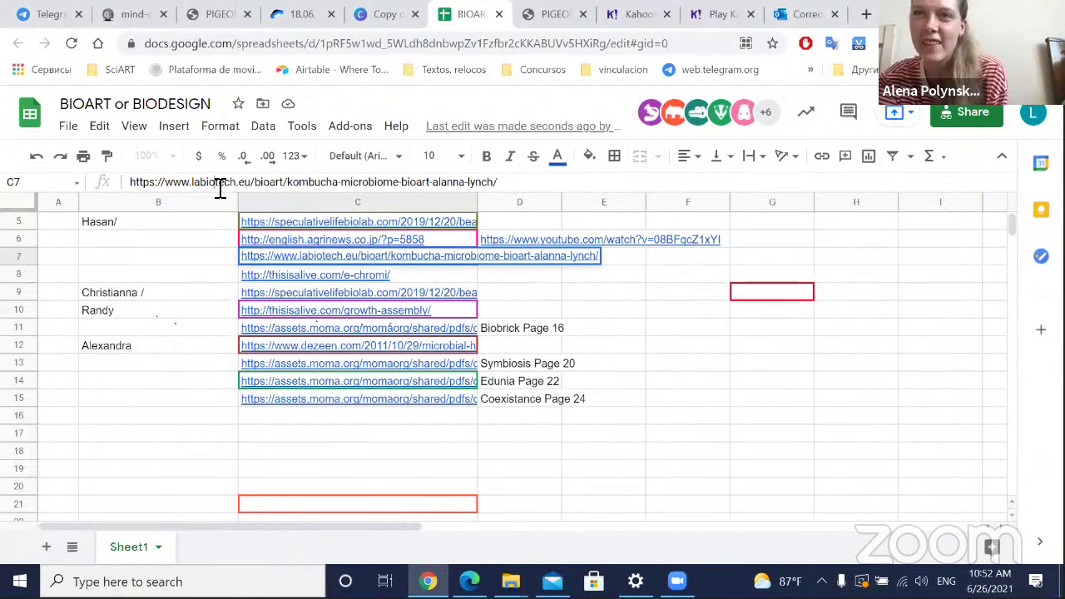
{"action": "triple_click", "coordinate": [219, 187]}
{"action": "left_click_drag", "start_coordinate": [219, 186], "coordinate": [214, 201]}
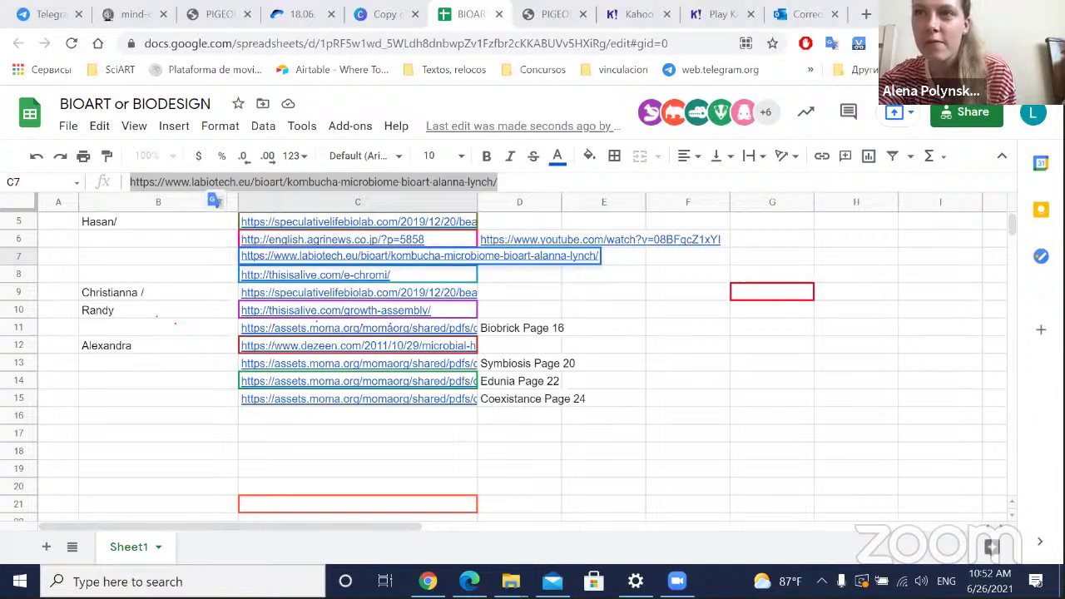
{"action": "left_click_drag", "start_coordinate": [215, 201], "coordinate": [608, 278]}
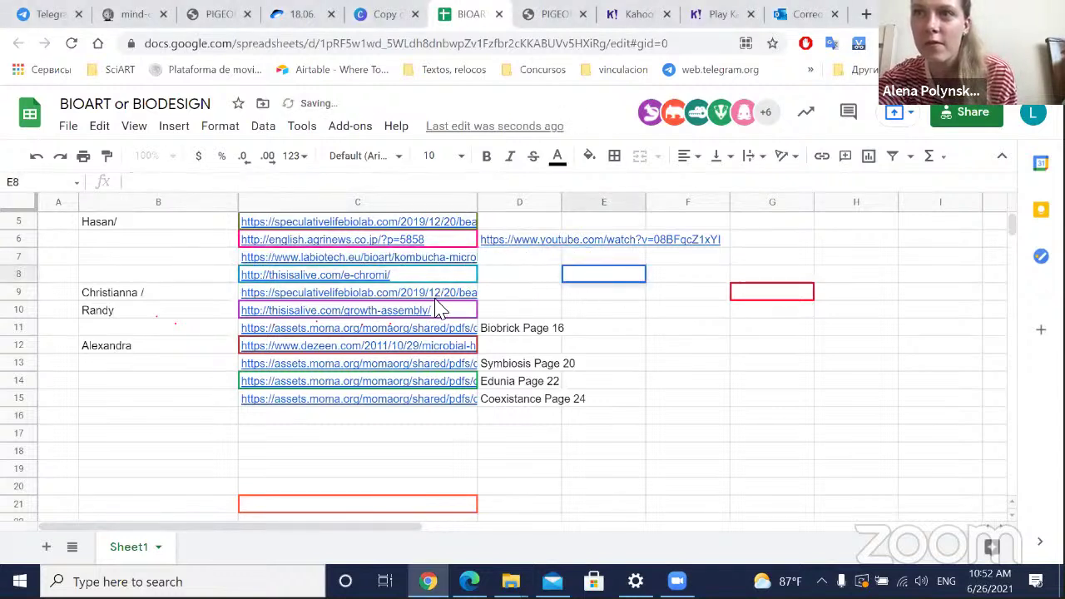
{"action": "scroll", "coordinate": [137, 277], "scroll_direction": "up", "scroll_amount": 2}
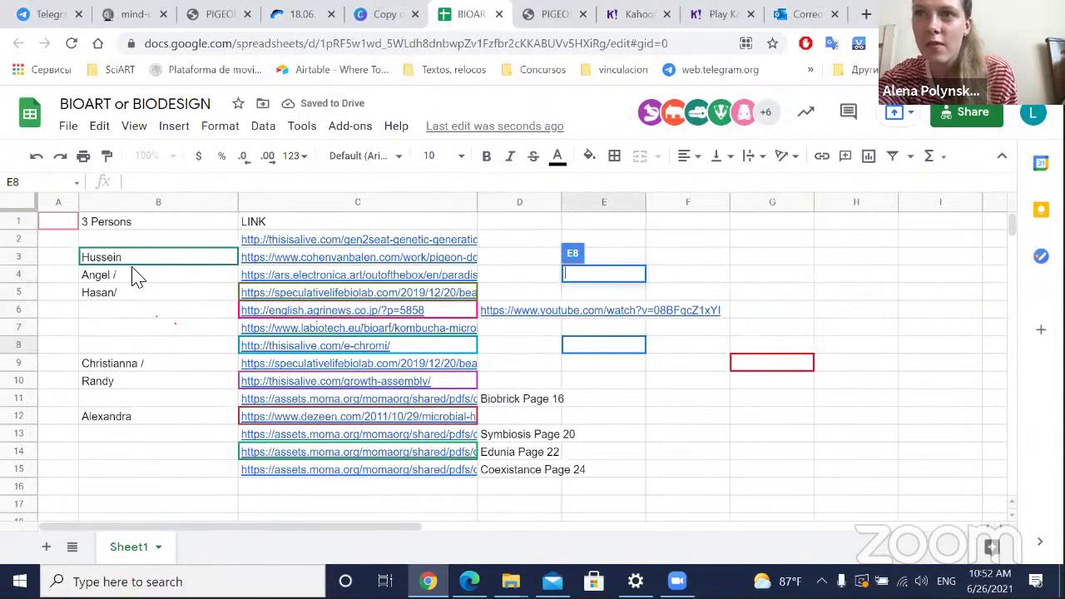
{"action": "key", "text": "super+Tab"}
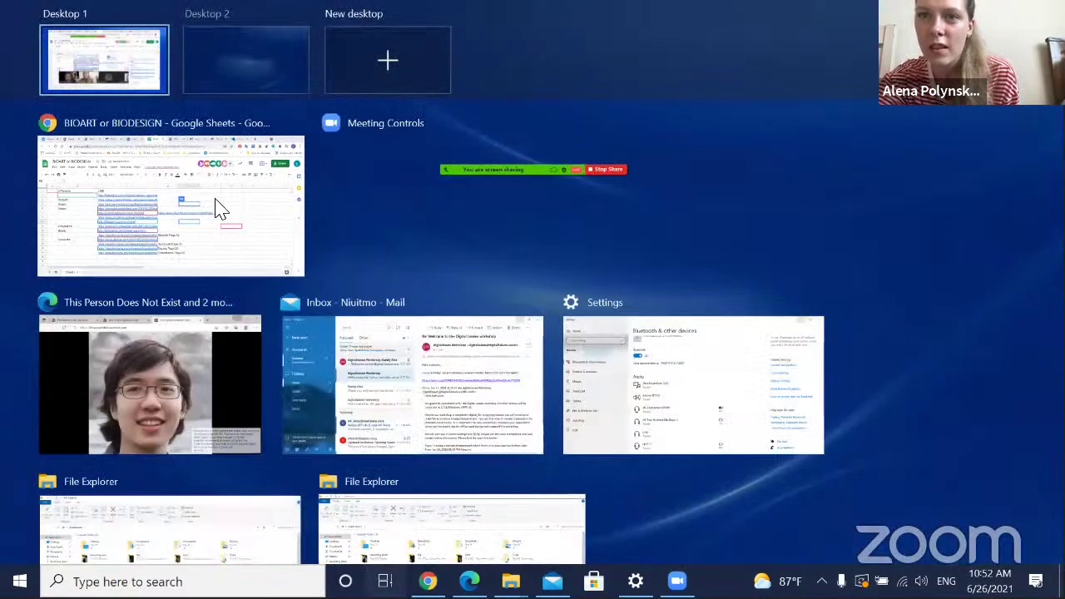
{"action": "left_click", "coordinate": [214, 208]}
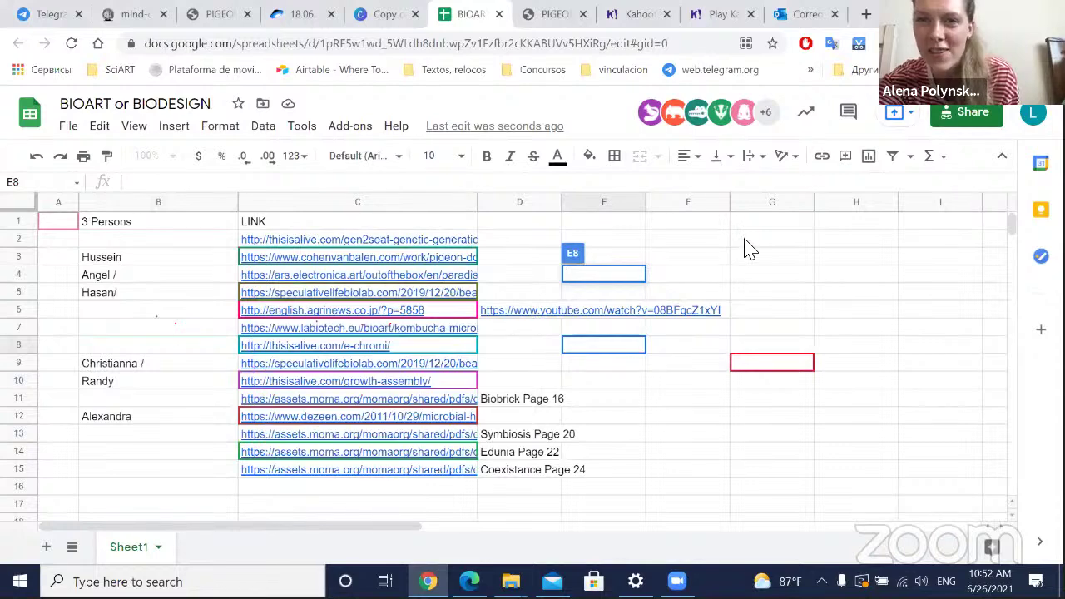